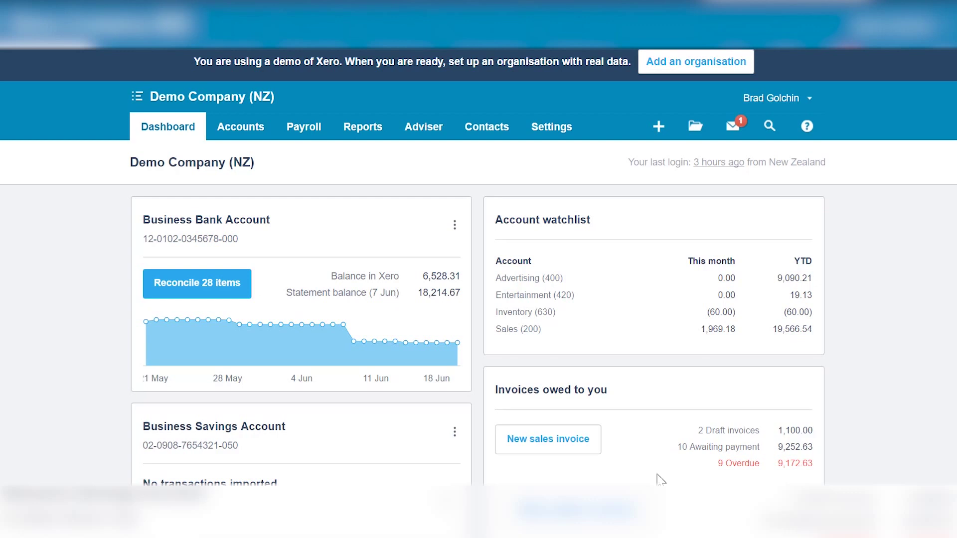
Step: Start a new sales invoice to ABC Furniture, dated 19 Jun 2017 and due 26 Jun 2017
left_click(573, 450)
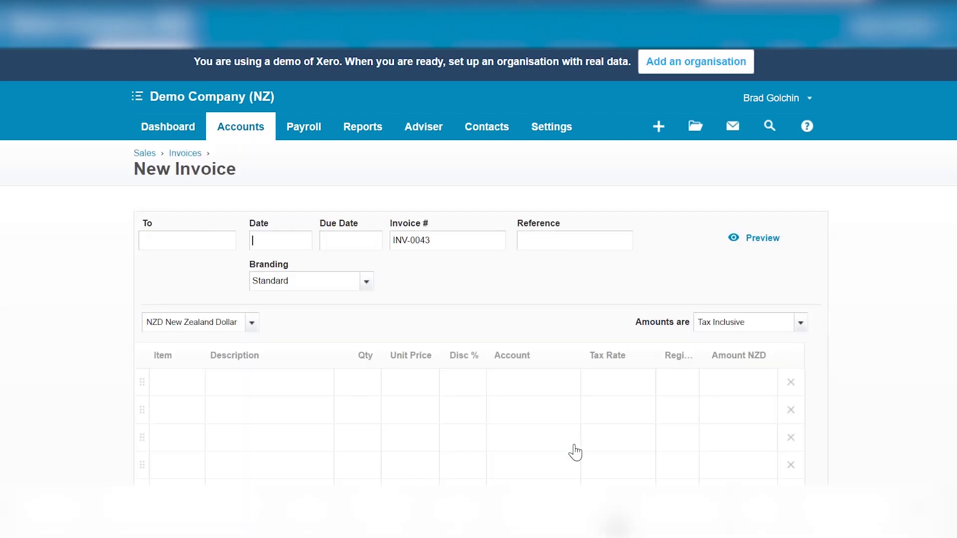
left_click(160, 234)
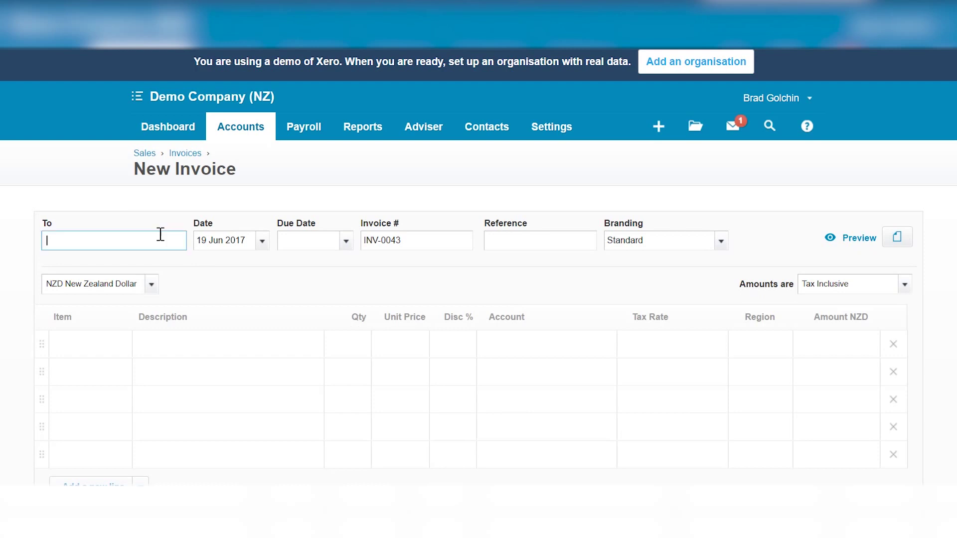
type("ab")
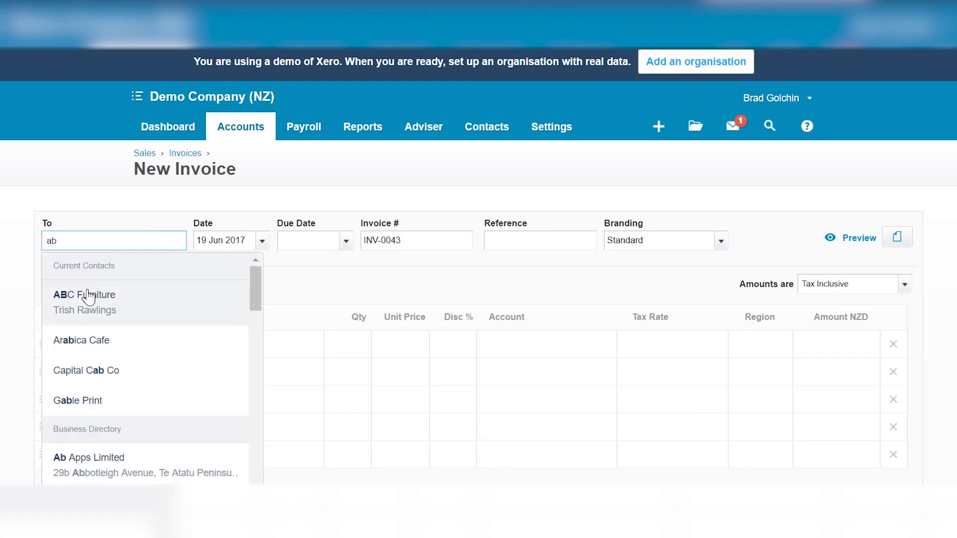
left_click(88, 301)
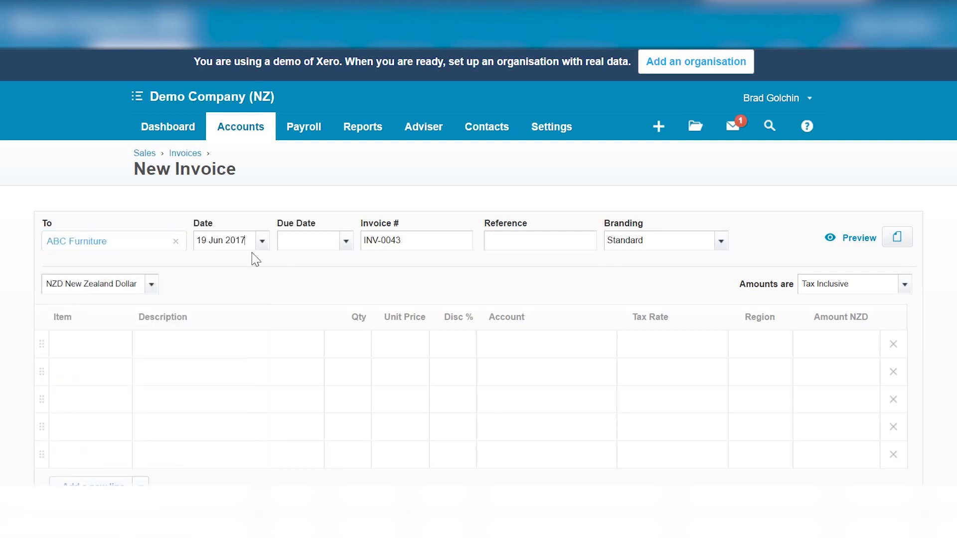
left_click(341, 248)
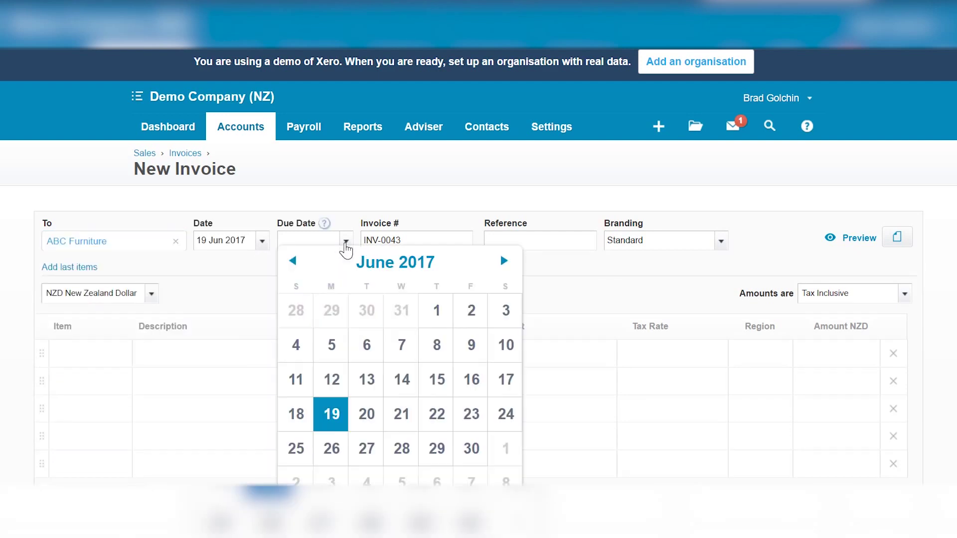
left_click(332, 456)
Step: Add a TSM - Black line with quantity 3 (total 120.00) and approve the invoice
left_click(120, 355)
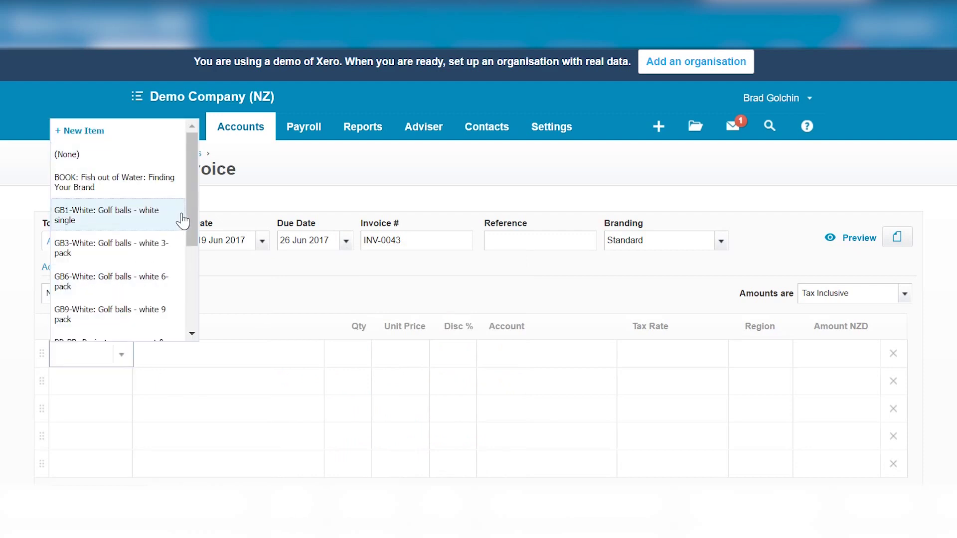
left_click_drag(193, 222, 188, 324)
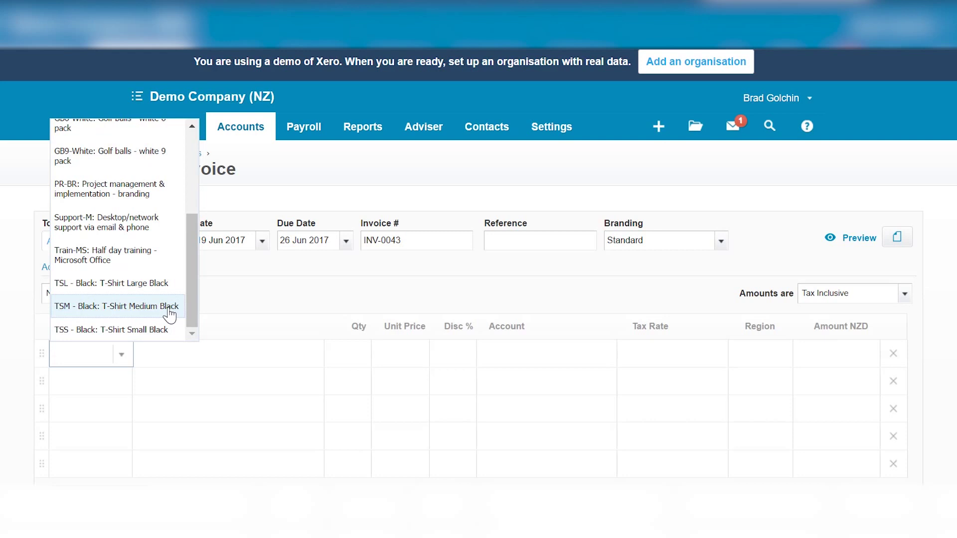
left_click(170, 307)
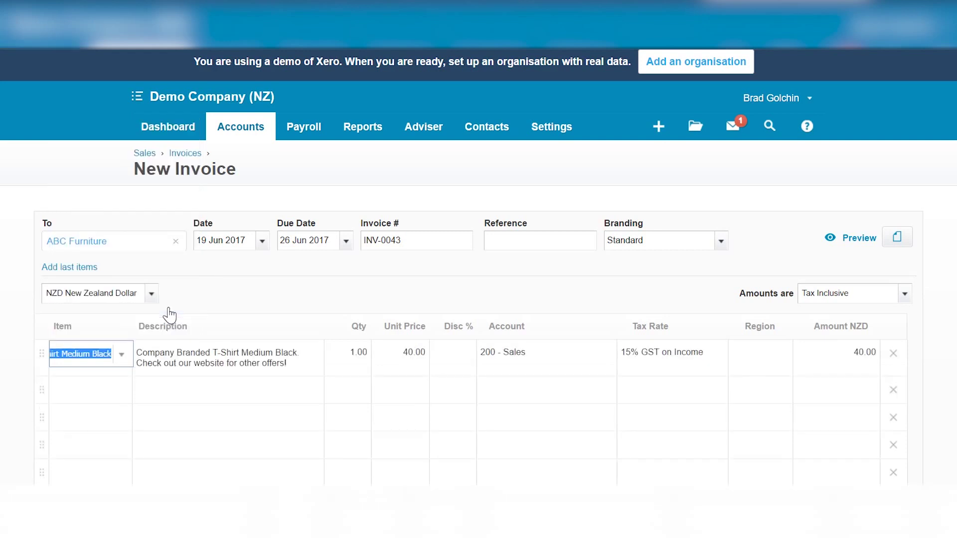
left_click(349, 361)
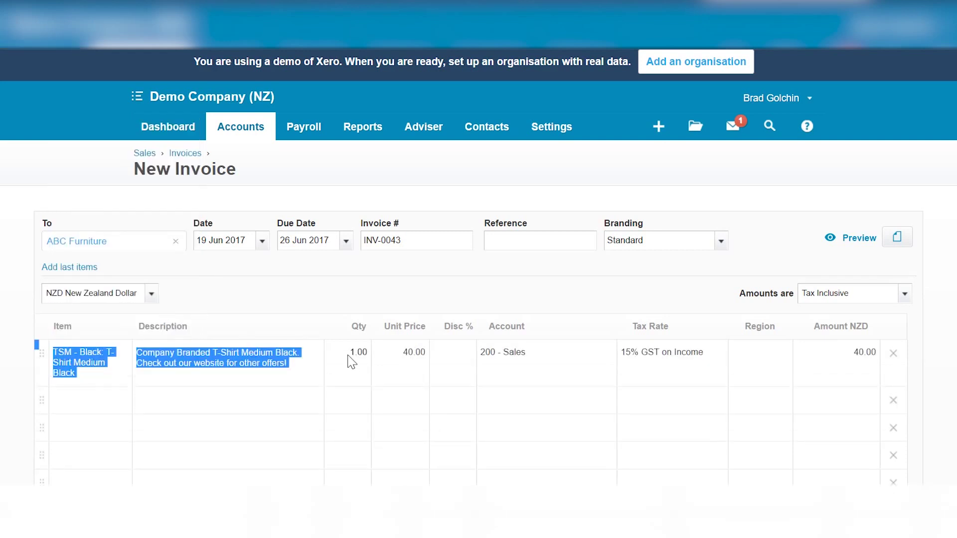
left_click(352, 362)
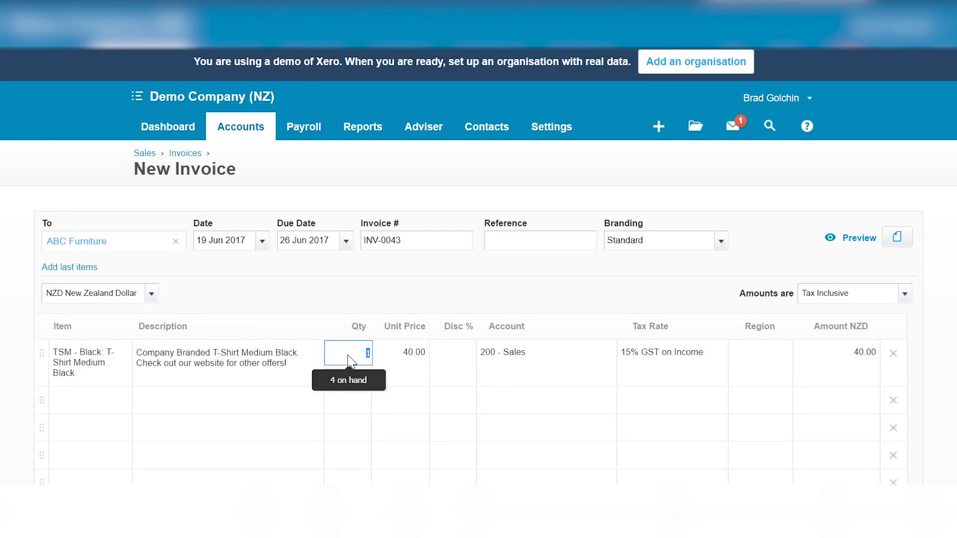
type("2")
scroll(523, 442, "down", 3)
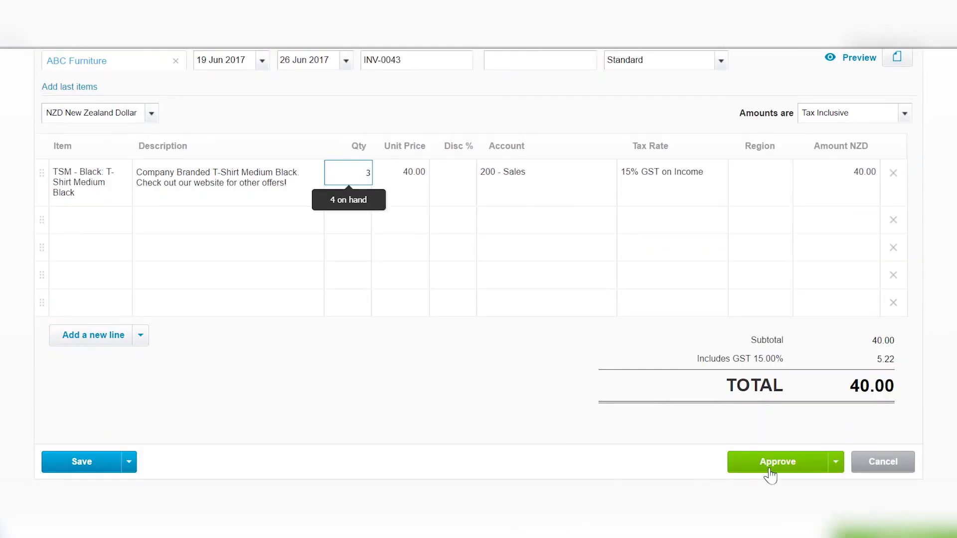
left_click(755, 279)
left_click(771, 464)
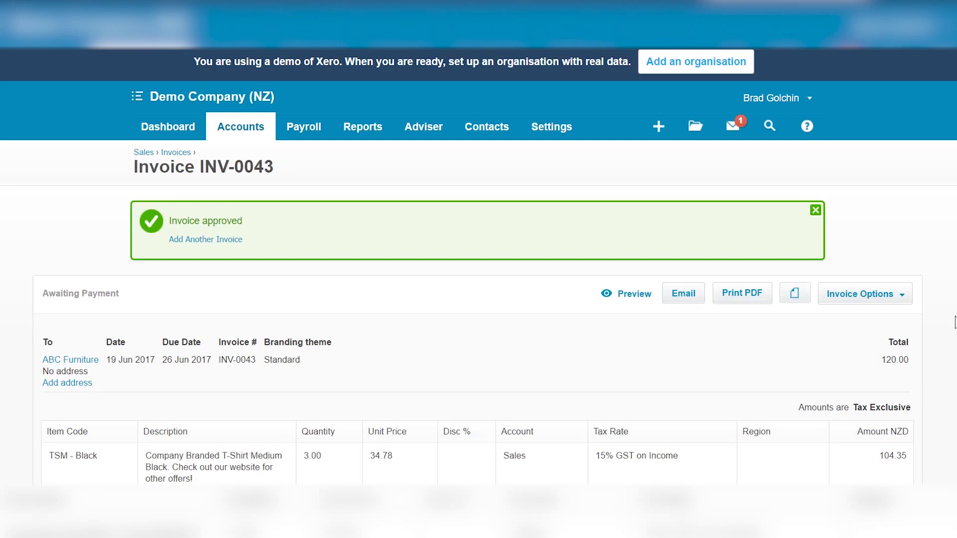
Step: Create credit note CN-0044 from the invoice for 1 TSM - Black at 40.00 and approve it
scroll(954, 322, "down", 3)
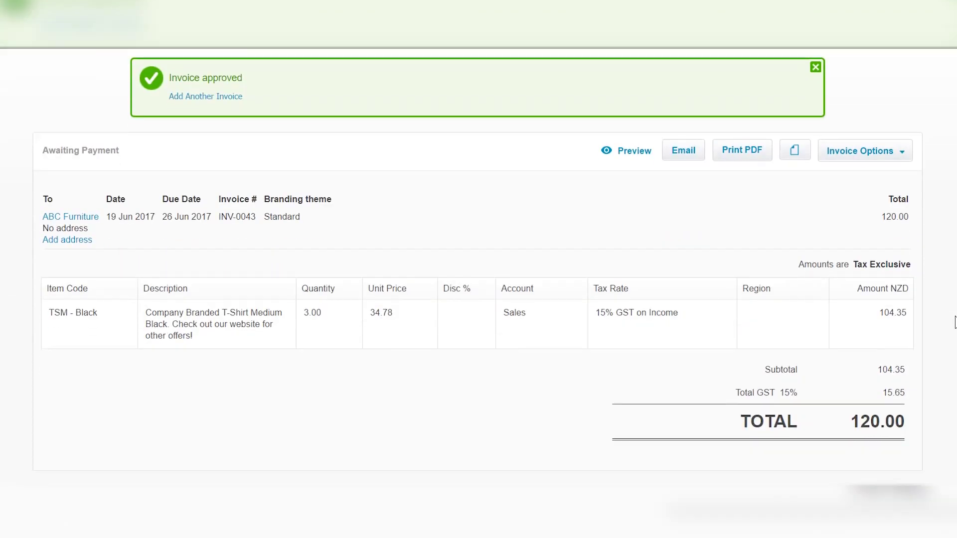
left_click(902, 157)
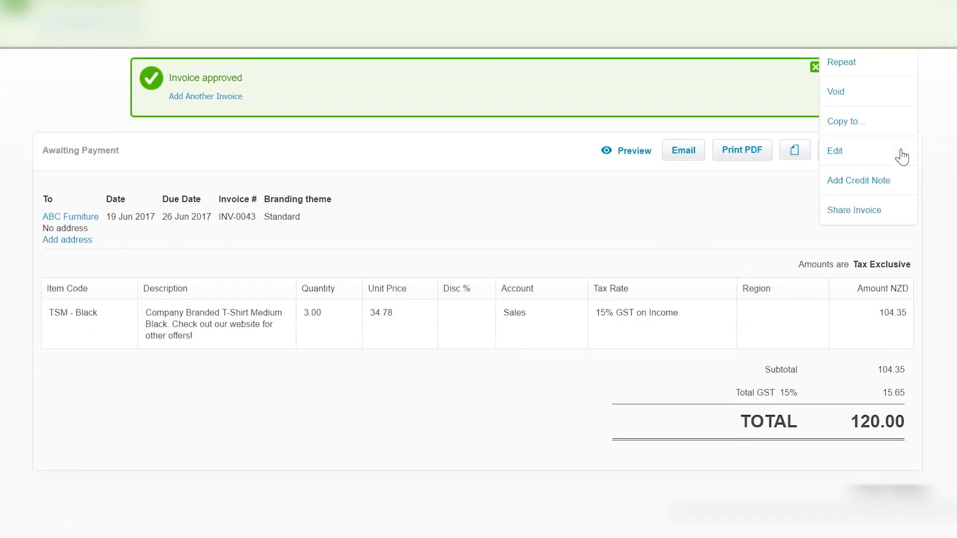
left_click(888, 187)
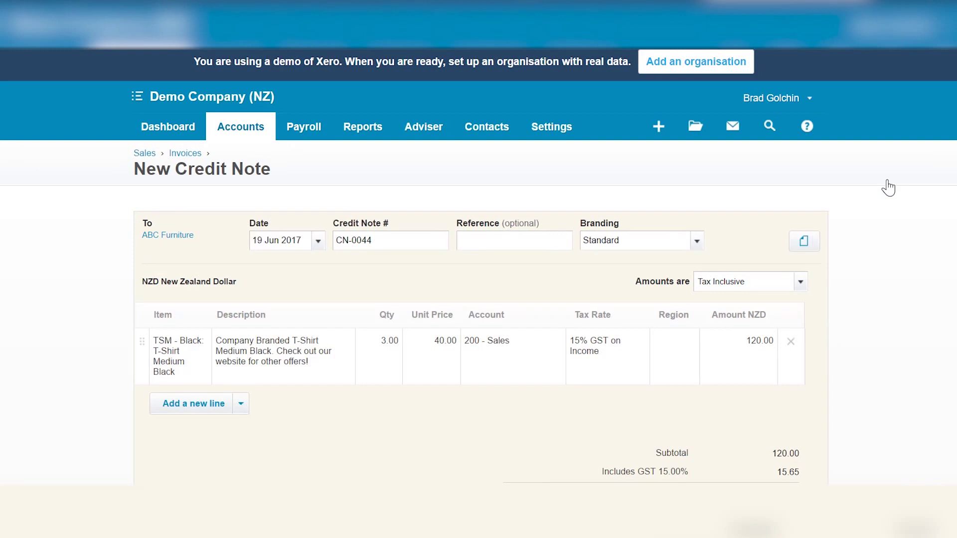
left_click(389, 343)
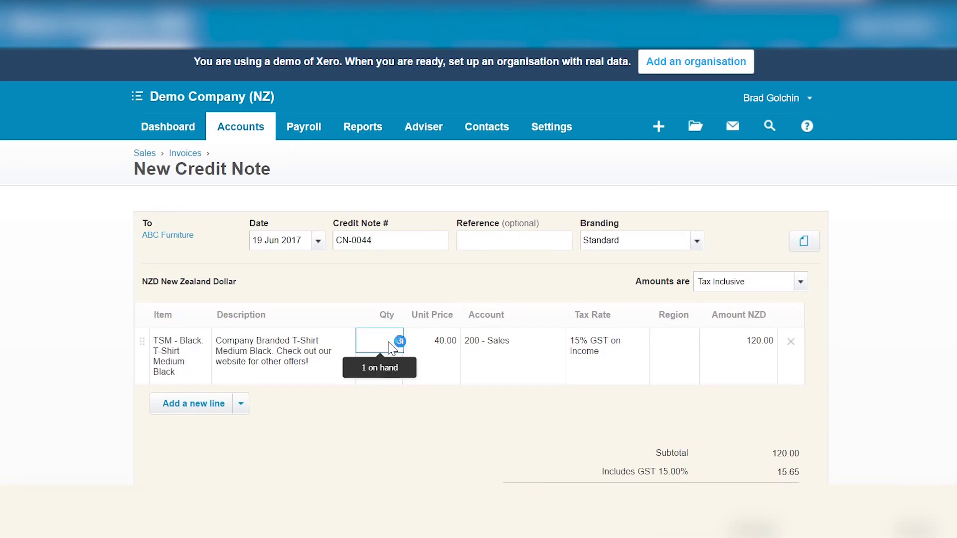
type("1")
key("Return")
scroll(534, 412, "down", 3)
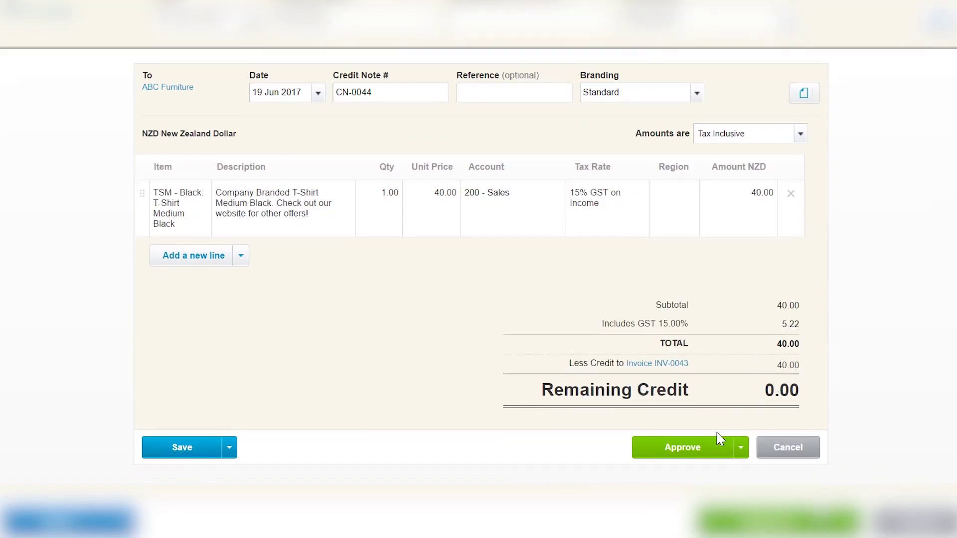
left_click(708, 450)
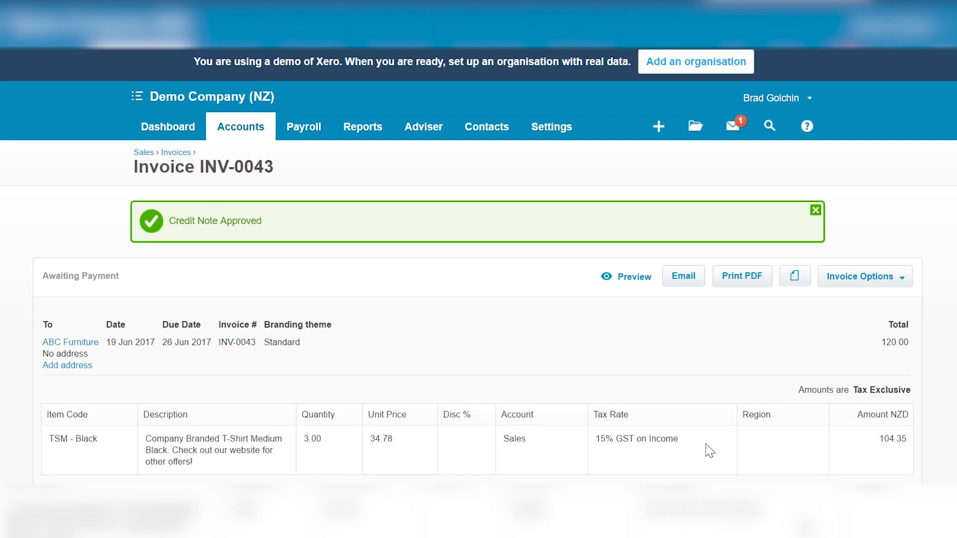
Step: Open the TSM - Black inventory item and review its 2 on hand and recent transactions
left_click(263, 139)
left_click(247, 251)
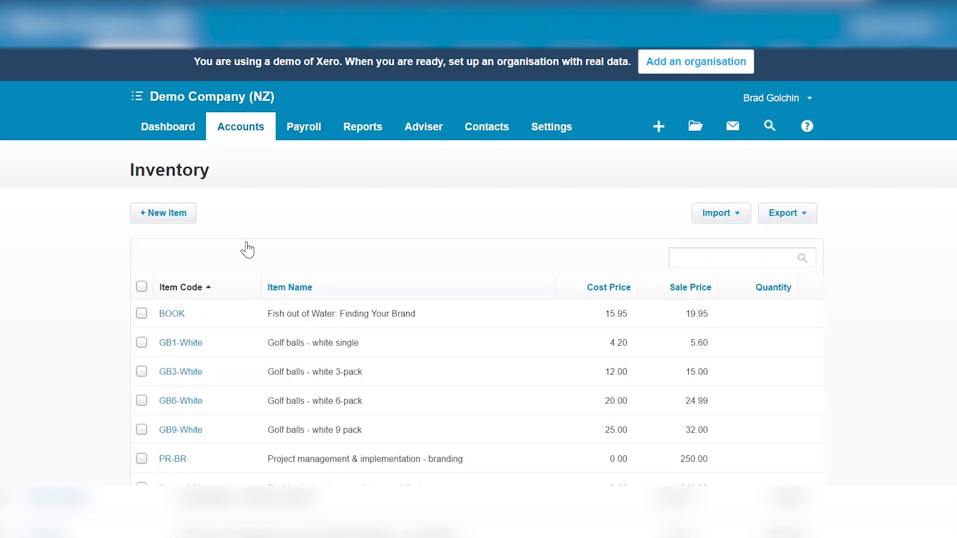
scroll(246, 250, "down", 3)
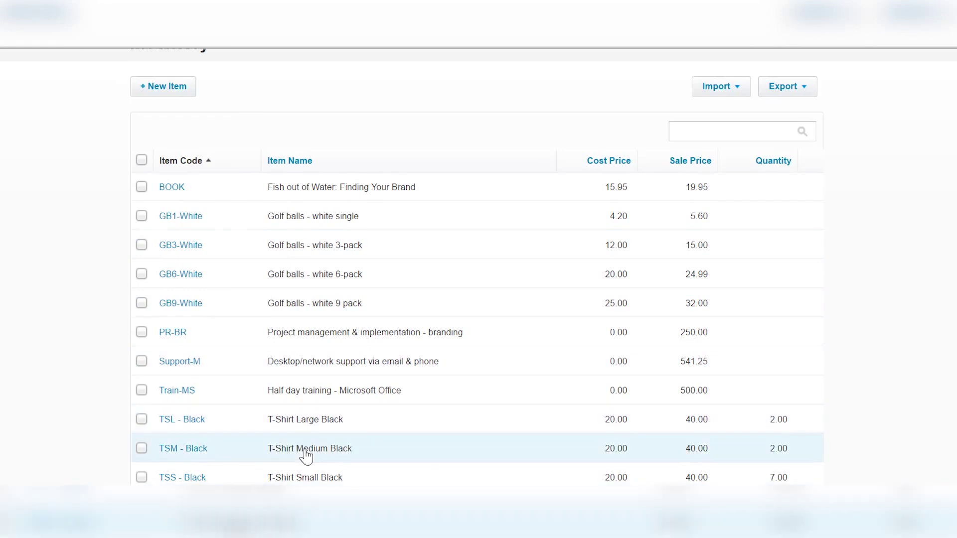
left_click(308, 455)
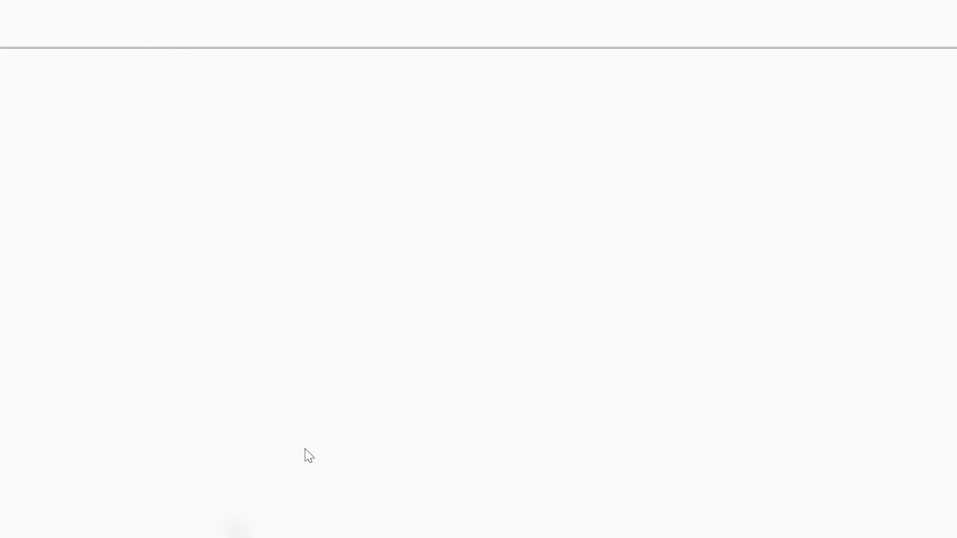
scroll(304, 454, "down", 7)
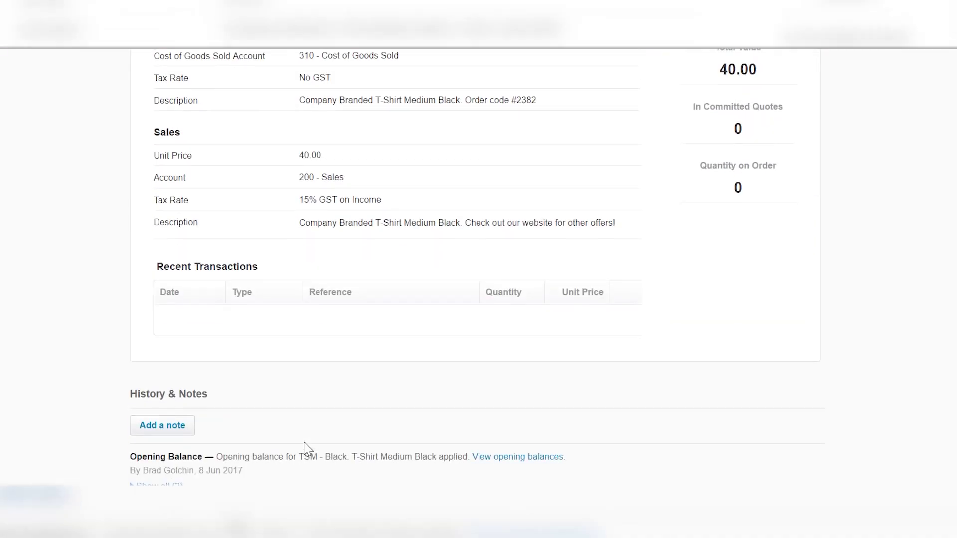
scroll(307, 448, "down", 1)
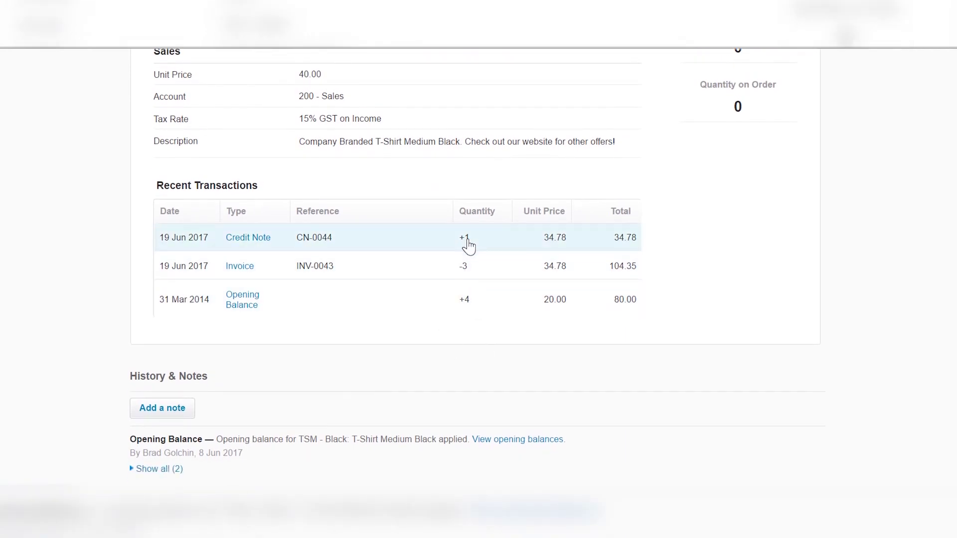
scroll(468, 244, "up", 8)
scroll(469, 239, "down", 3)
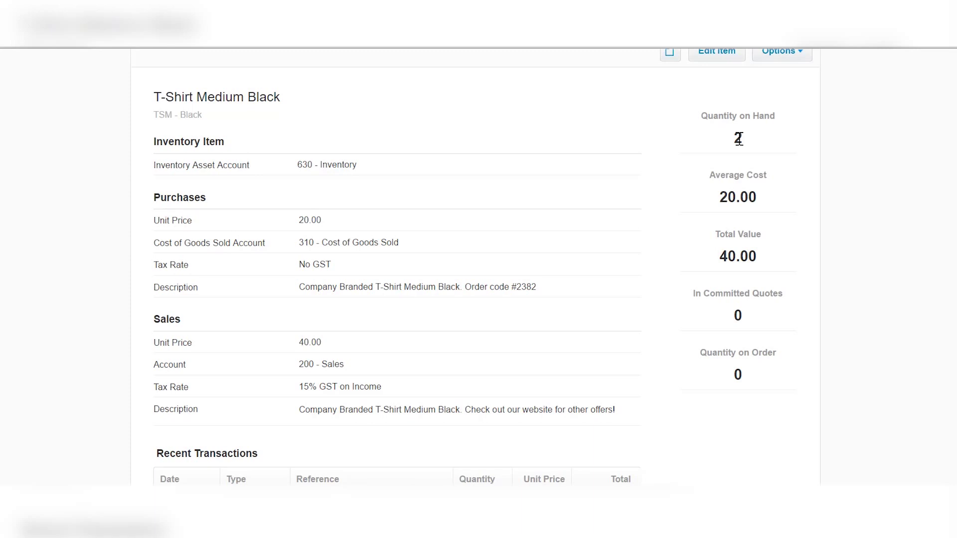
scroll(738, 138, "up", 3)
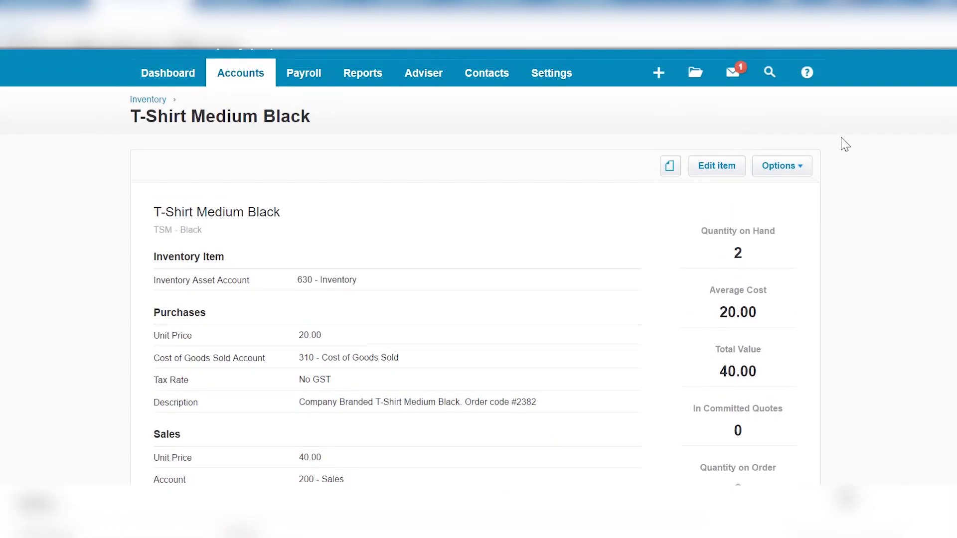
Step: Start a new stock adjustment of 1 unit against account 301 - Inventory Adjustment
left_click(802, 170)
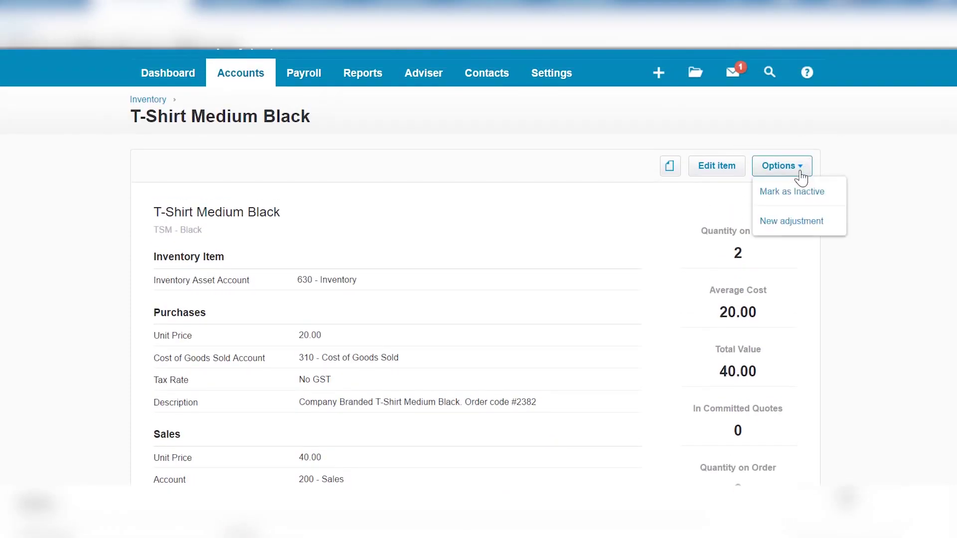
left_click(797, 221)
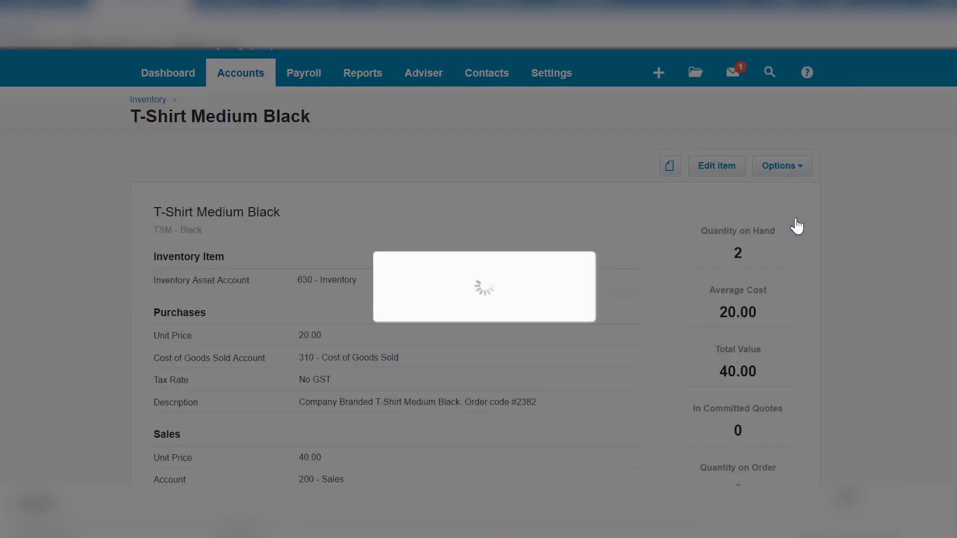
left_click(470, 258)
type("1")
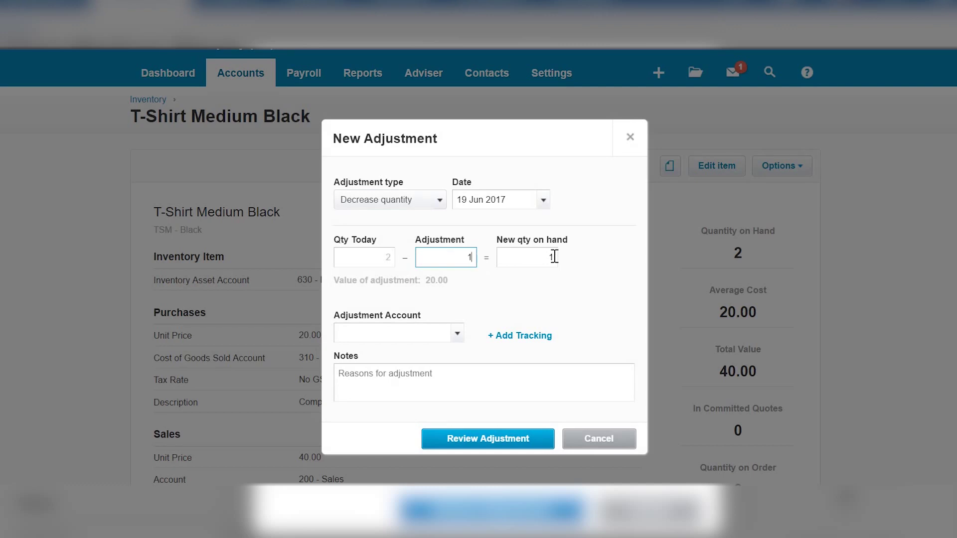
left_click(426, 333)
type("ad")
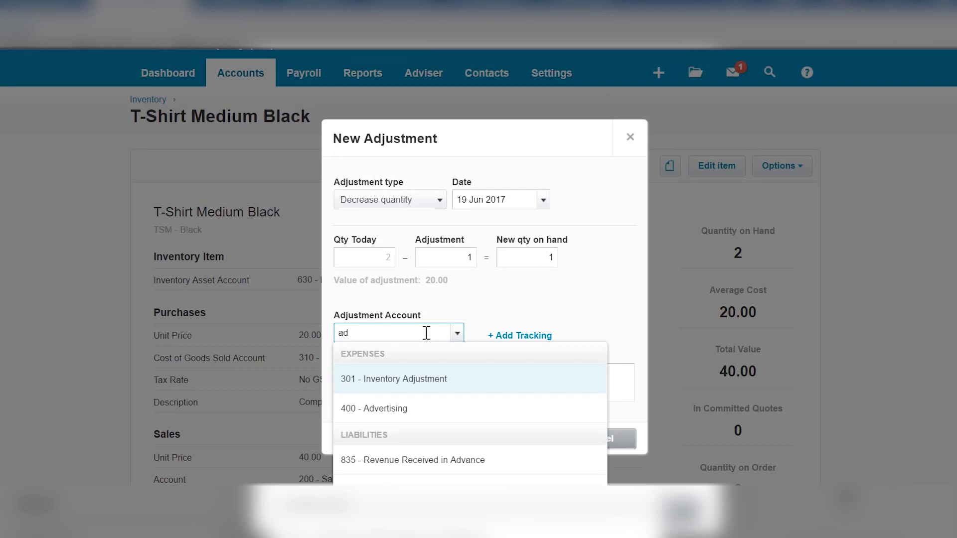
left_click(413, 388)
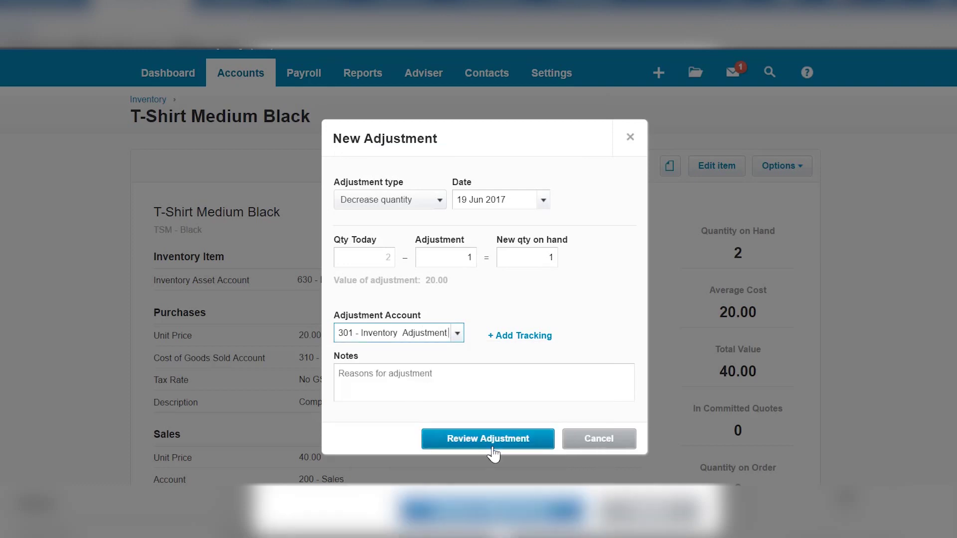
Step: Add the note 'Hole in the shirt' and submit the adjustment for review
left_click(493, 441)
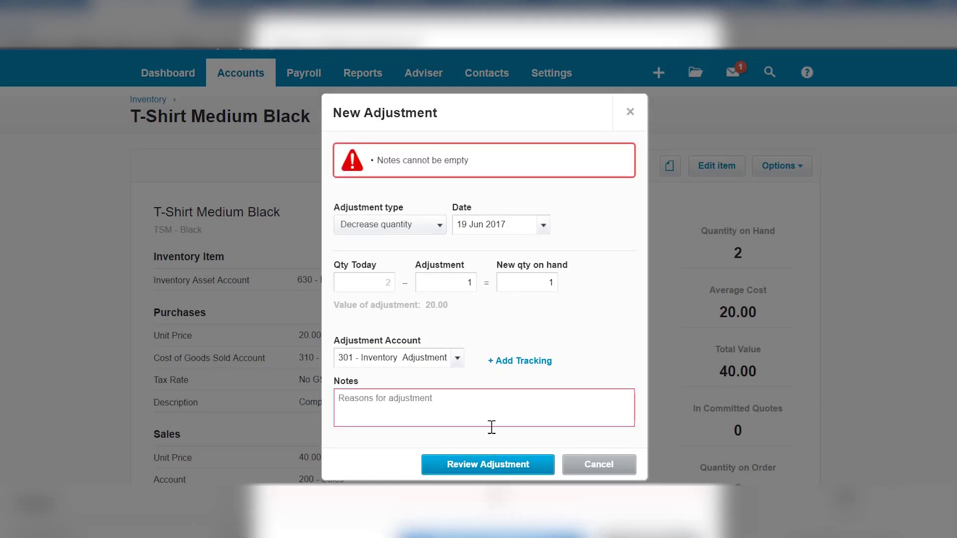
type("H")
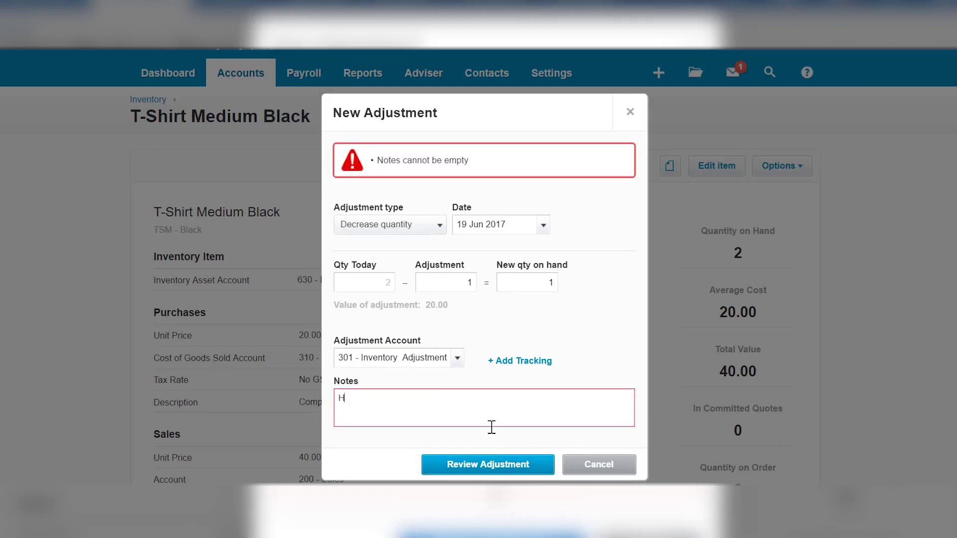
type("ole in th shirt")
left_click(375, 399)
type("e")
left_click(493, 464)
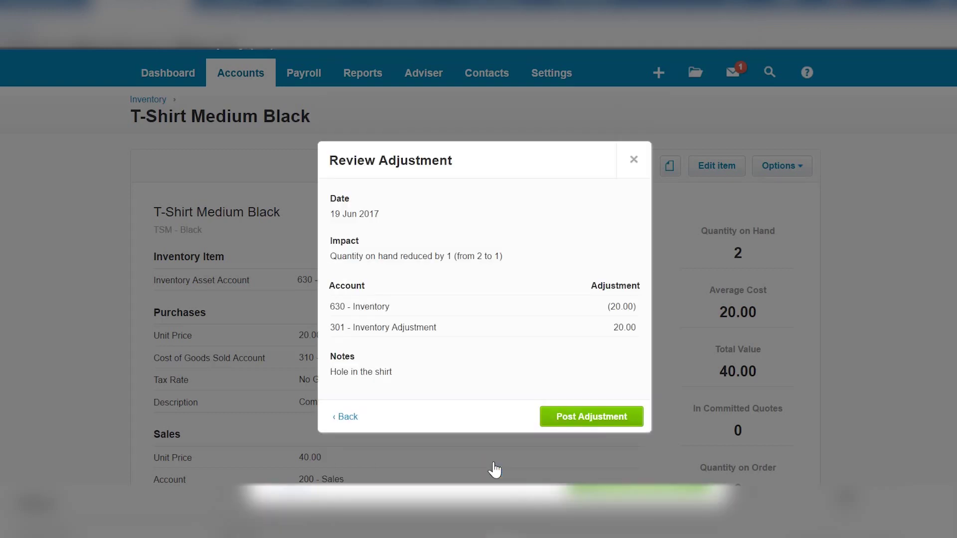
Step: Post the adjustment and check the −1 'Hole in the shirt' row in Recent Transactions
left_click(573, 418)
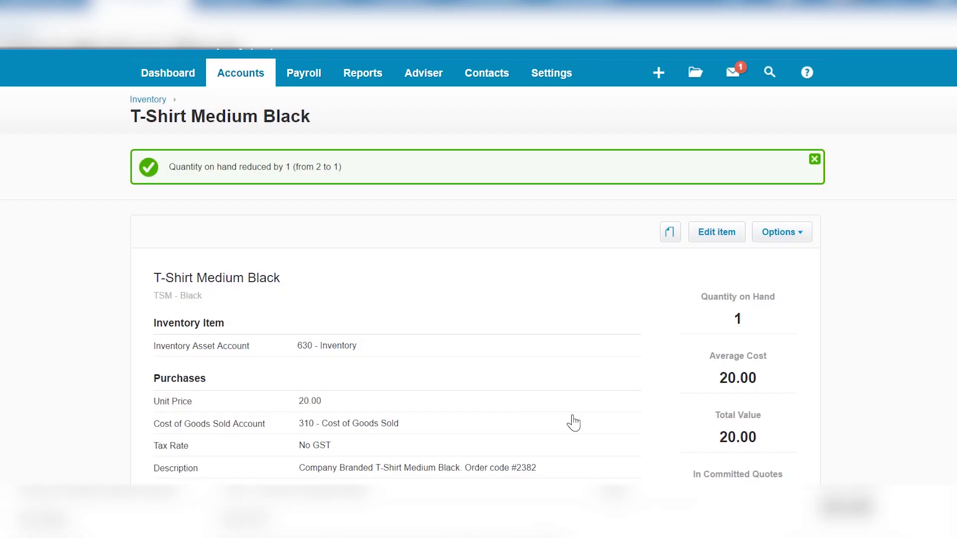
scroll(573, 423, "down", 8)
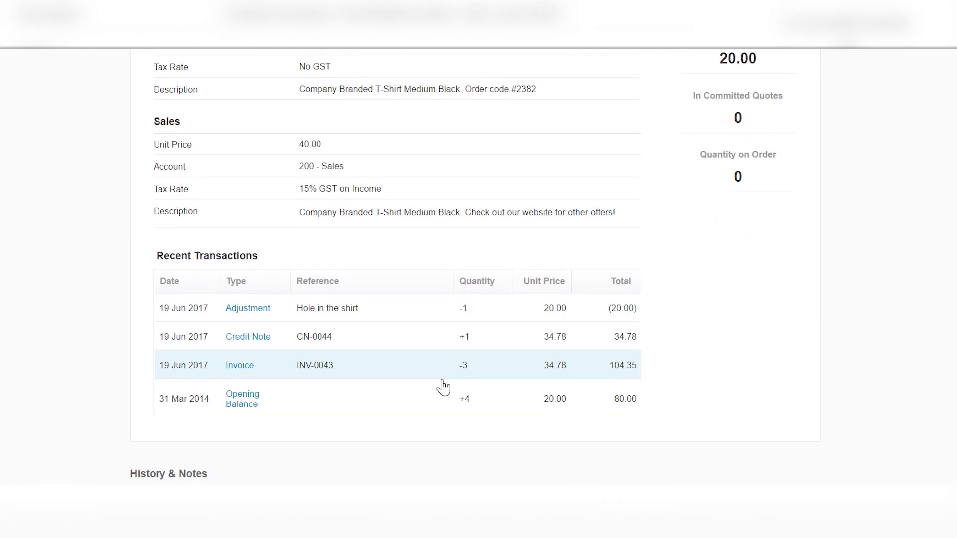
left_click_drag(443, 387, 441, 314)
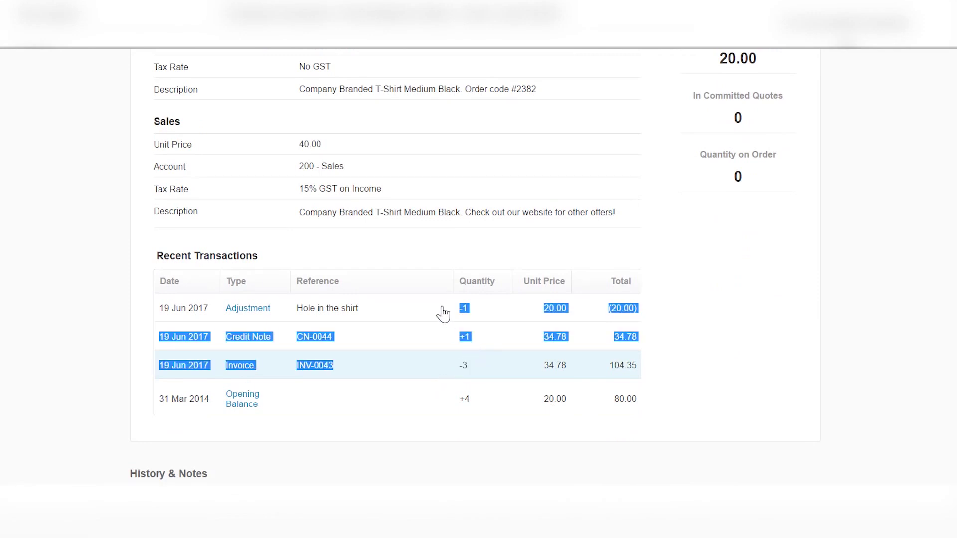
left_click(441, 314)
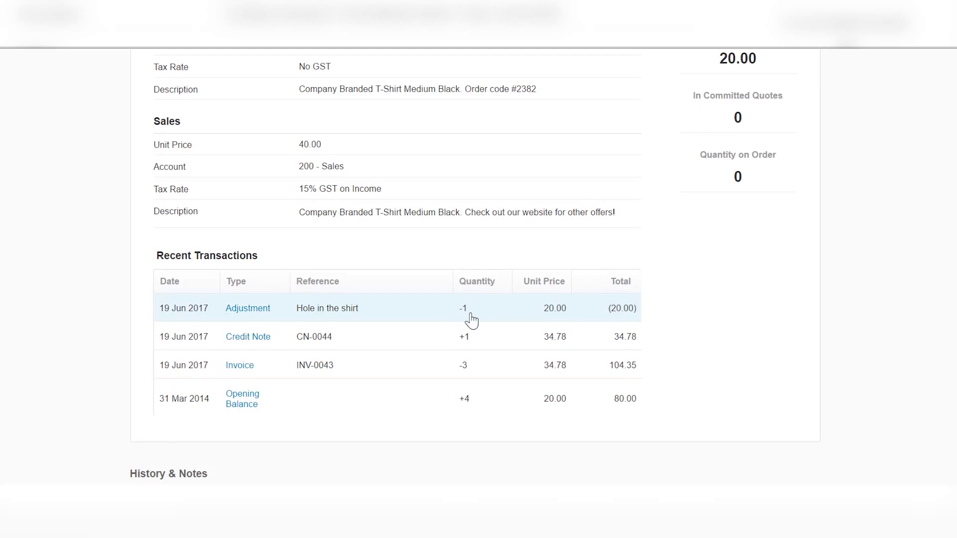
scroll(561, 348, "up", 3)
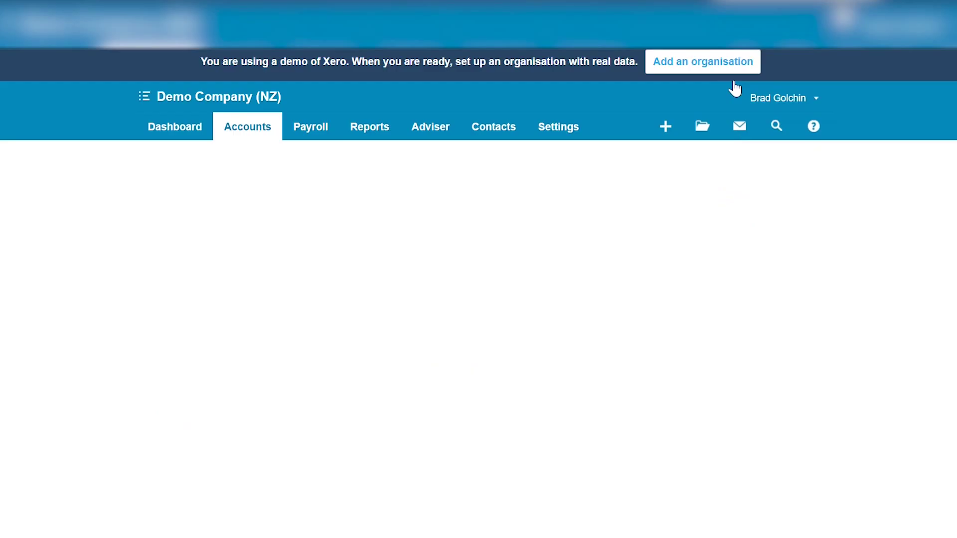